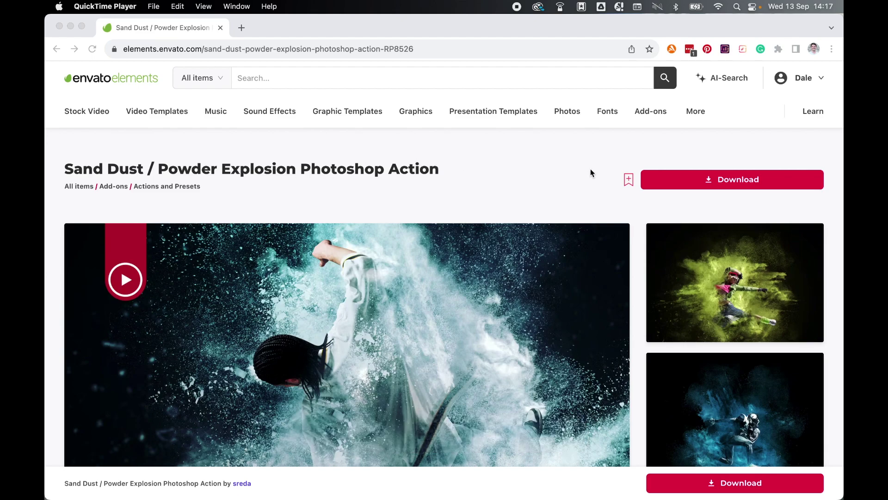
Step: Download the Sand Dust / Powder Explosion action into the Sand Dust Explosion Tutorial project
{"action": "left_click", "coordinate": [676, 179]}
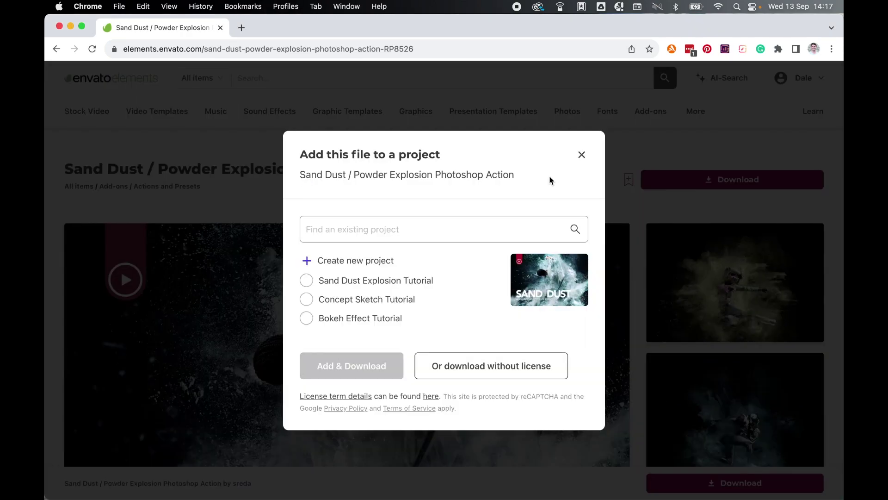
{"action": "left_click", "coordinate": [307, 281]}
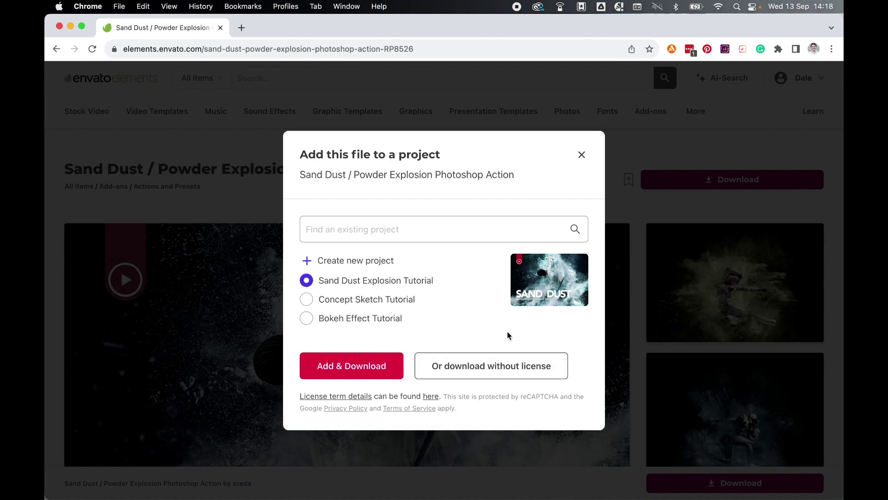
{"action": "left_click", "coordinate": [378, 370]}
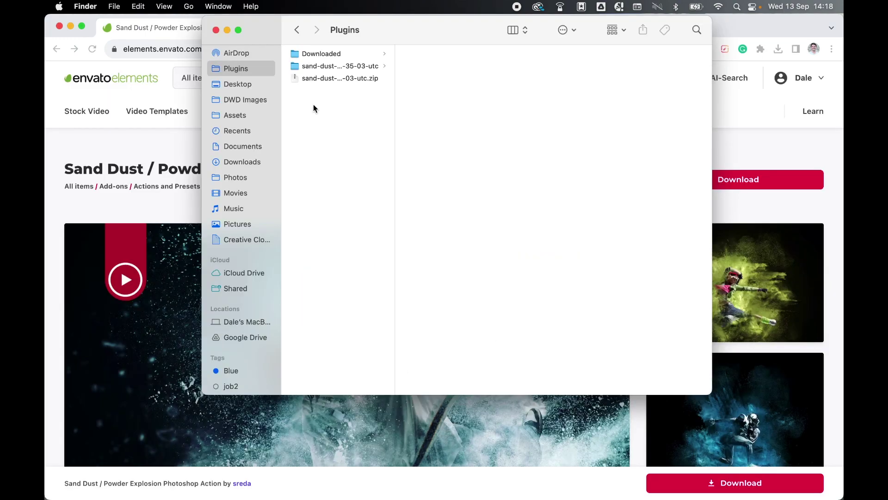
Step: Unzip the sand dust archive in Plugins and check the .atn and Dust Brushes.abr files in !Base
{"action": "left_click", "coordinate": [359, 79]}
{"action": "double_click", "coordinate": [359, 79]}
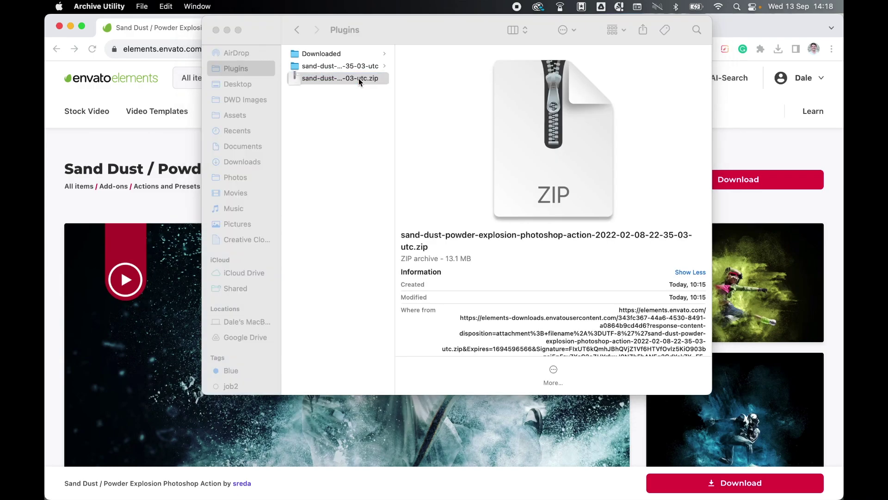
{"action": "key", "text": "Right"}
{"action": "left_click", "coordinate": [601, 55]}
{"action": "left_click", "coordinate": [546, 67]}
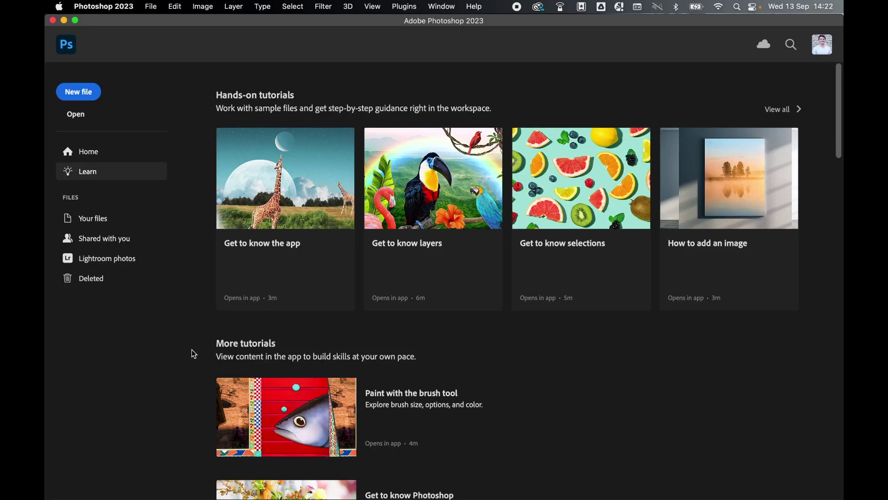
Step: Open the img_gymnast.jpg photo
{"action": "left_click", "coordinate": [151, 7]}
{"action": "left_click", "coordinate": [160, 32]}
{"action": "left_click", "coordinate": [321, 87]}
{"action": "left_click", "coordinate": [662, 396]}
Step: Load the sand dust .atn action and Dust Brushes.abr from !Base, then show the Actions panel
{"action": "left_click", "coordinate": [156, 6]}
{"action": "left_click", "coordinate": [157, 33]}
{"action": "left_click", "coordinate": [228, 67]}
{"action": "left_click", "coordinate": [332, 100]}
{"action": "left_click", "coordinate": [437, 89]}
{"action": "left_click", "coordinate": [576, 334]}
{"action": "left_click", "coordinate": [575, 348]}
{"action": "left_click", "coordinate": [568, 89]}
{"action": "left_click", "coordinate": [511, 104], "text": "shift"}
{"action": "left_click", "coordinate": [661, 397]}
{"action": "left_click", "coordinate": [442, 6]}
{"action": "left_click", "coordinate": [442, 84]}
Step: Collapse the Actions panel and use Select Subject with the Move tool to select the gymnast
{"action": "left_click", "coordinate": [695, 80]}
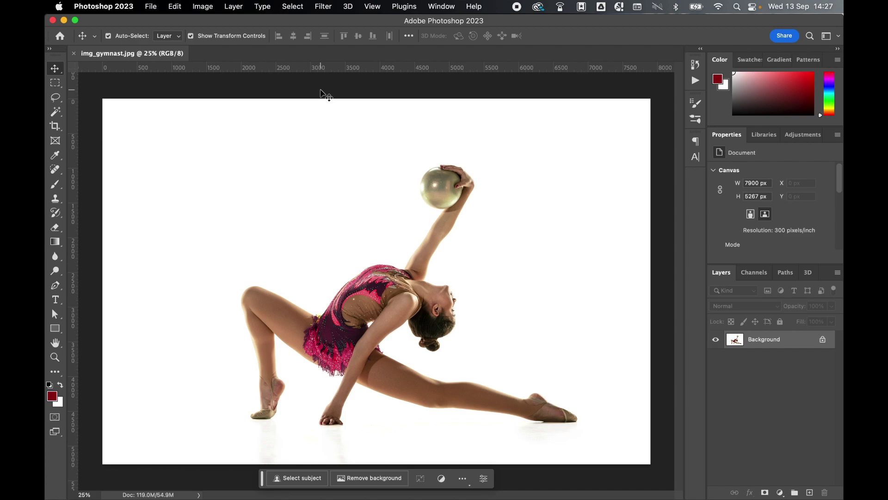
{"action": "left_click", "coordinate": [58, 101]}
{"action": "left_click", "coordinate": [56, 116]}
{"action": "left_click", "coordinate": [55, 68]}
{"action": "left_click", "coordinate": [298, 478]}
Step: In Select and Mask, restore the ball edge, feather 4.3 px, decontaminate colors, output New Layer with Layer Mask
{"action": "key", "text": "m"}
{"action": "left_click", "coordinate": [506, 40]}
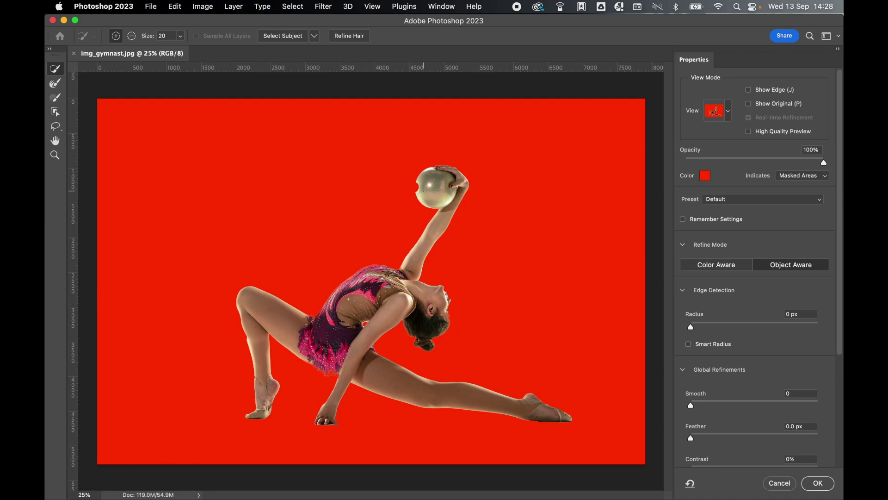
{"action": "mouse_move", "coordinate": [423, 191]}
{"action": "left_mouse_down"}
{"action": "mouse_move", "coordinate": [418, 183]}
{"action": "mouse_move", "coordinate": [417, 191]}
{"action": "left_mouse_up"}
{"action": "scroll", "coordinate": [739, 223], "scroll_direction": "down", "scroll_amount": 5}
{"action": "left_click_drag", "start_coordinate": [694, 323], "coordinate": [720, 324]}
{"action": "scroll", "coordinate": [705, 380], "scroll_direction": "down", "scroll_amount": 2}
{"action": "left_click", "coordinate": [689, 411]}
{"action": "left_click", "coordinate": [743, 456]}
{"action": "left_click", "coordinate": [744, 456]}
{"action": "left_click", "coordinate": [819, 483]}
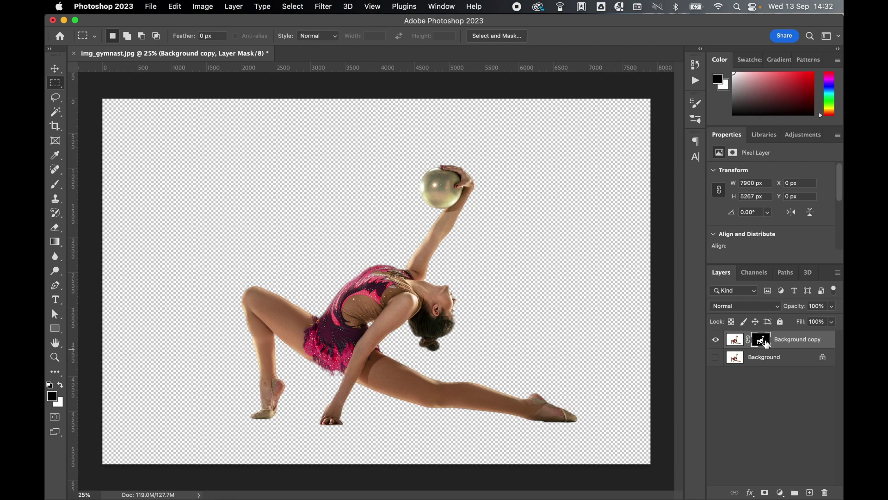
Step: Target the Background copy layer mask and pick a Soft Round brush with 0% hardness
{"action": "left_click", "coordinate": [763, 342]}
{"action": "left_click", "coordinate": [739, 343]}
{"action": "left_click", "coordinate": [764, 342]}
{"action": "left_click", "coordinate": [57, 188]}
{"action": "right_click", "coordinate": [86, 143]}
{"action": "left_click", "coordinate": [105, 167]}
{"action": "left_click", "coordinate": [125, 36]}
Step: Paint black on the mask over the front leg, back leg, torso and forearm below the ball
{"action": "key", "text": "bracketleft"}
{"action": "key", "text": "bracketleft"}
{"action": "key", "text": "bracketleft"}
{"action": "key", "text": "bracketleft"}
{"action": "key", "text": "bracketleft"}
{"action": "key", "text": "bracketleft"}
{"action": "key", "text": "bracketleft"}
{"action": "key", "text": "bracketleft"}
{"action": "key", "text": "bracketleft"}
{"action": "mouse_move", "coordinate": [377, 399]}
{"action": "left_mouse_down"}
{"action": "mouse_move", "coordinate": [473, 373]}
{"action": "mouse_move", "coordinate": [418, 406]}
{"action": "mouse_move", "coordinate": [407, 408]}
{"action": "mouse_move", "coordinate": [474, 381]}
{"action": "left_mouse_up"}
{"action": "mouse_move", "coordinate": [294, 371]}
{"action": "left_mouse_down"}
{"action": "mouse_move", "coordinate": [237, 327]}
{"action": "mouse_move", "coordinate": [296, 363]}
{"action": "left_mouse_up"}
{"action": "left_click_drag", "start_coordinate": [321, 285], "coordinate": [543, 199]}
Step: Show Background and merge a new empty layer with the Background copy layer
{"action": "left_click", "coordinate": [775, 360]}
{"action": "left_click", "coordinate": [716, 359]}
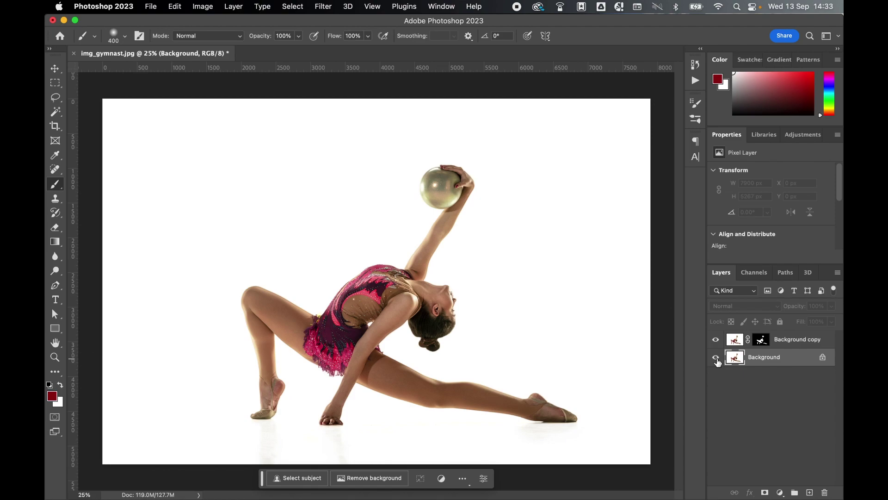
{"action": "left_click", "coordinate": [809, 492]}
{"action": "left_click", "coordinate": [799, 340], "text": "shift"}
{"action": "key", "text": "v"}
{"action": "right_click", "coordinate": [780, 335]}
{"action": "left_click", "coordinate": [732, 391]}
Step: Rename the merged layer to brush and check it with Background toggled off and on
{"action": "double_click", "coordinate": [768, 341]}
{"action": "type", "text": "sh"}
{"action": "key", "text": "Return"}
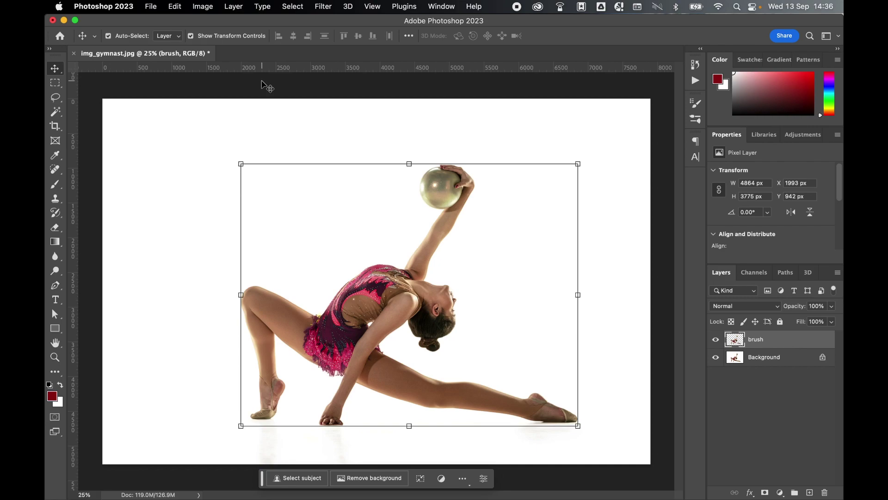
{"action": "left_click", "coordinate": [716, 357]}
{"action": "left_click", "coordinate": [715, 358]}
Step: Play the Create Sand Dust Explosion action from the Animated Sand Dust set
{"action": "left_click", "coordinate": [442, 6]}
{"action": "left_click", "coordinate": [457, 83]}
{"action": "left_click", "coordinate": [583, 154]}
{"action": "left_click", "coordinate": [622, 166]}
{"action": "left_click", "coordinate": [615, 255]}
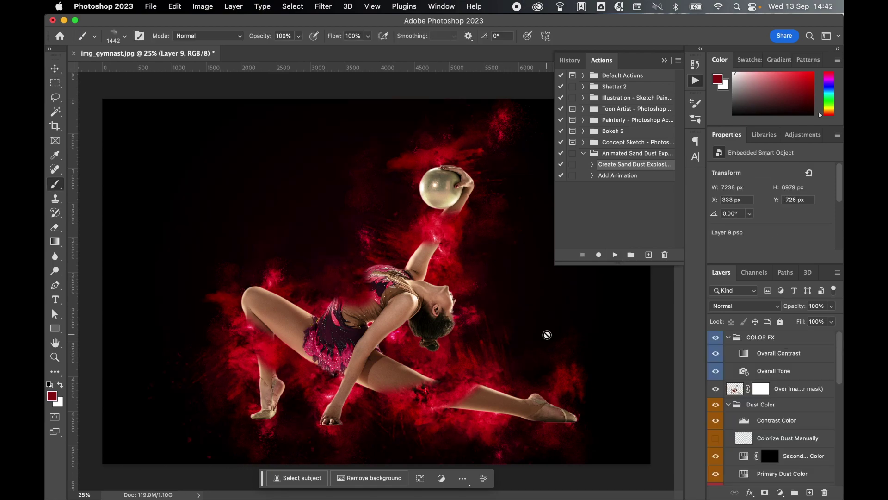
{"action": "left_click", "coordinate": [695, 86]}
Step: Deselect all layers with the Move tool and collapse the COLOR FX group
{"action": "key", "text": "v"}
{"action": "left_click", "coordinate": [668, 209]}
{"action": "left_click", "coordinate": [729, 337]}
Step: Shift the Primary Dust Color hue to -76 and turn on the Colorize Dust Manually layer
{"action": "left_click", "coordinate": [744, 440]}
{"action": "mouse_move", "coordinate": [772, 214]}
{"action": "left_mouse_down"}
{"action": "mouse_move", "coordinate": [739, 214]}
{"action": "mouse_move", "coordinate": [782, 214]}
{"action": "mouse_move", "coordinate": [757, 211]}
{"action": "left_mouse_up"}
{"action": "left_click", "coordinate": [779, 405]}
{"action": "left_click", "coordinate": [717, 404]}
Step: Fill the Colorize Dust Manually layer with yellow fff008 using the Paint Bucket
{"action": "left_click_drag", "start_coordinate": [55, 242], "coordinate": [77, 251]}
{"action": "left_click", "coordinate": [53, 396]}
{"action": "type", "text": "fff008"}
{"action": "left_click", "coordinate": [791, 278]}
{"action": "left_click", "coordinate": [400, 244]}
{"action": "scroll", "coordinate": [775, 444], "scroll_direction": "down", "scroll_amount": 5}
{"action": "left_click", "coordinate": [716, 401]}
{"action": "left_click", "coordinate": [716, 401]}
{"action": "scroll", "coordinate": [748, 408], "scroll_direction": "down", "scroll_amount": 8}
{"action": "left_click", "coordinate": [796, 443]}
{"action": "left_click", "coordinate": [792, 429]}
{"action": "double_click", "coordinate": [736, 428]}
Step: Try a pink shade on the left gradient stop, then discard it and close the gradient editor
{"action": "left_click", "coordinate": [637, 156]}
{"action": "double_click", "coordinate": [566, 397]}
{"action": "left_click", "coordinate": [627, 308]}
{"action": "left_click", "coordinate": [617, 321]}
{"action": "left_click", "coordinate": [631, 319]}
{"action": "left_click", "coordinate": [782, 299]}
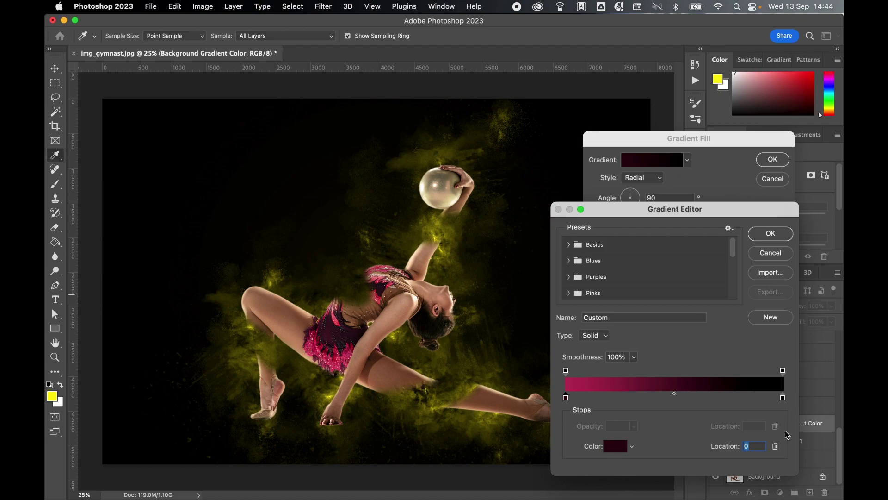
{"action": "key", "text": "Escape"}
Step: Cancel the Gradient Fill dialog so the background gradient stays unchanged
{"action": "left_click", "coordinate": [771, 181]}
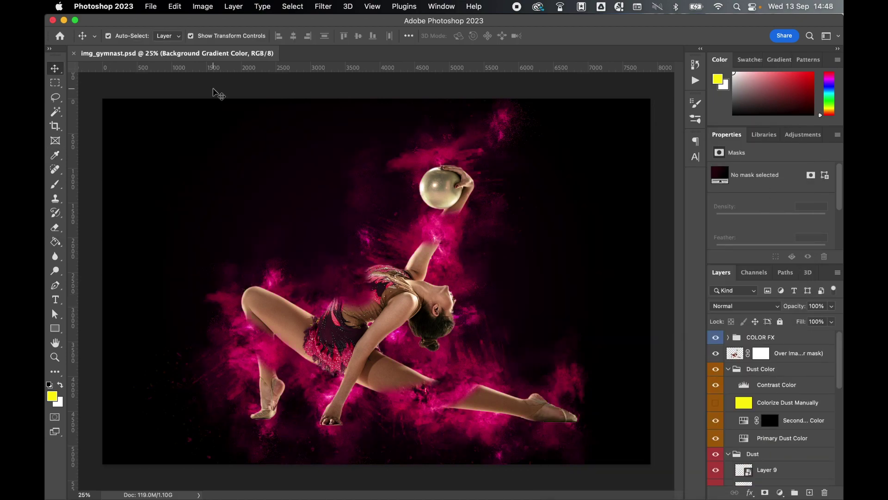